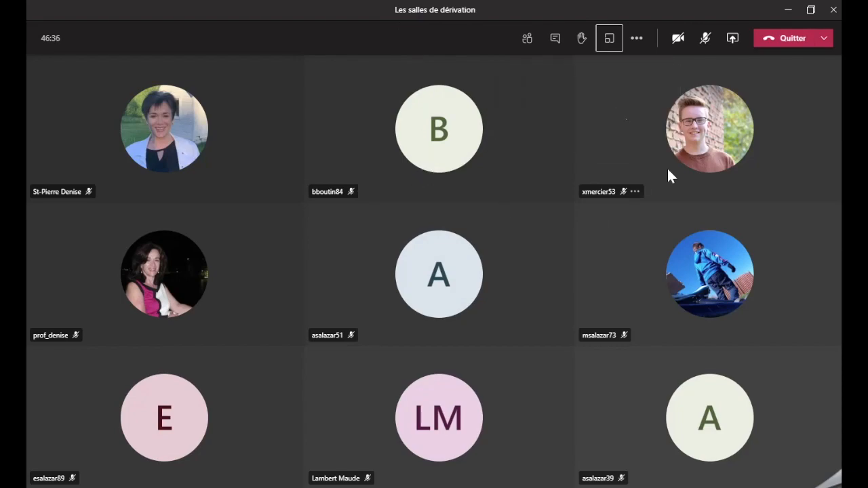
Step: Create three breakout rooms with participants assigned automatically, and start the rooms
{"action": "left_click", "coordinate": [526, 38]}
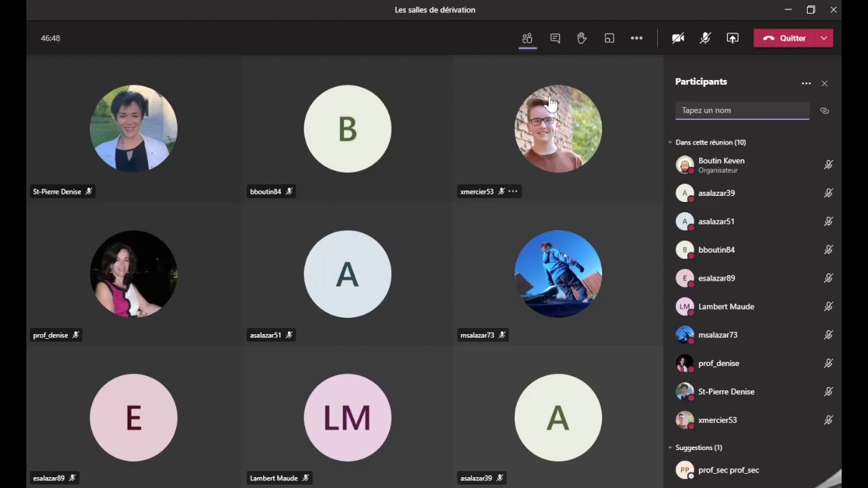
{"action": "left_click", "coordinate": [607, 42]}
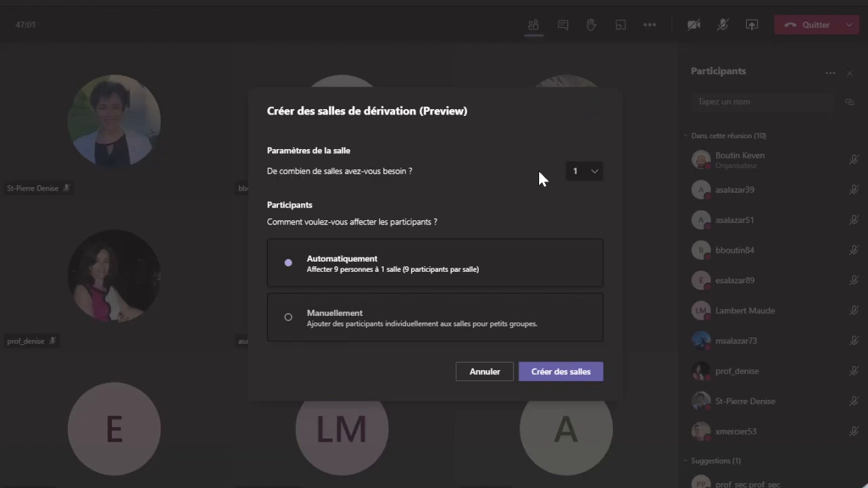
{"action": "left_click", "coordinate": [584, 175]}
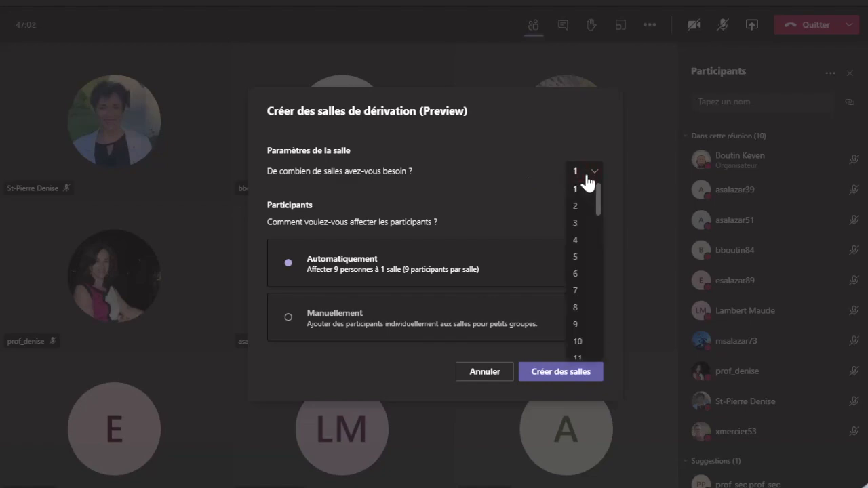
{"action": "left_click", "coordinate": [576, 221]}
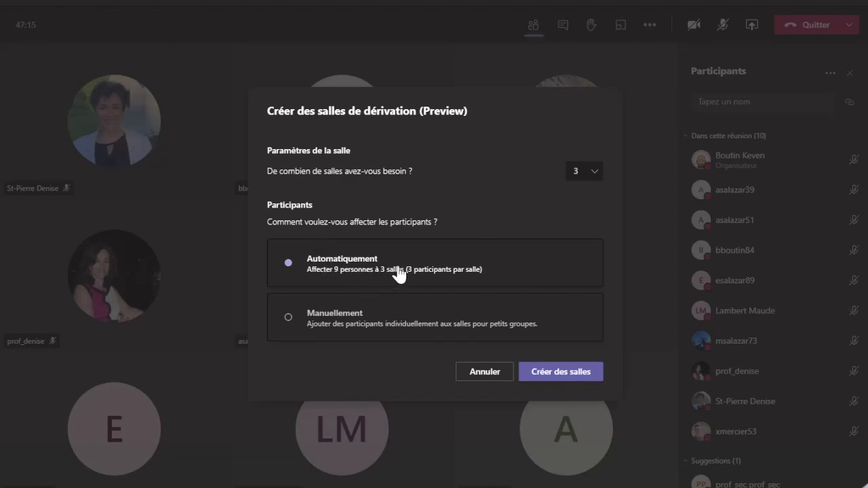
{"action": "left_click", "coordinate": [546, 373]}
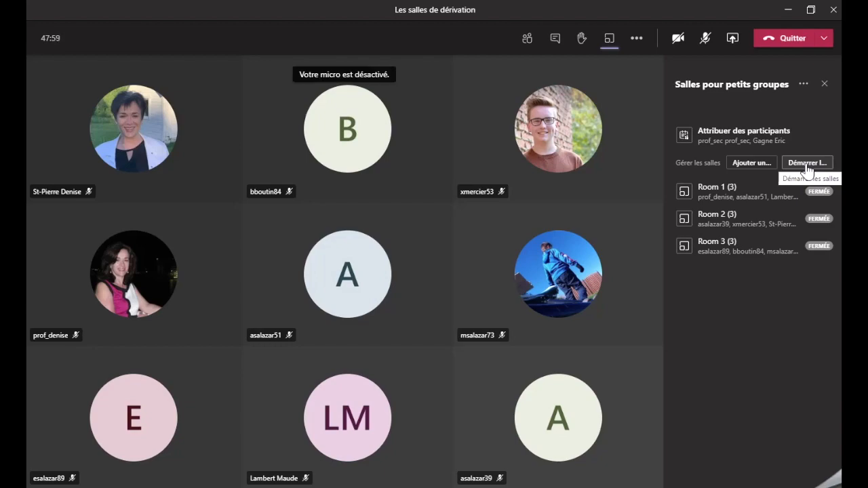
{"action": "left_click", "coordinate": [806, 166]}
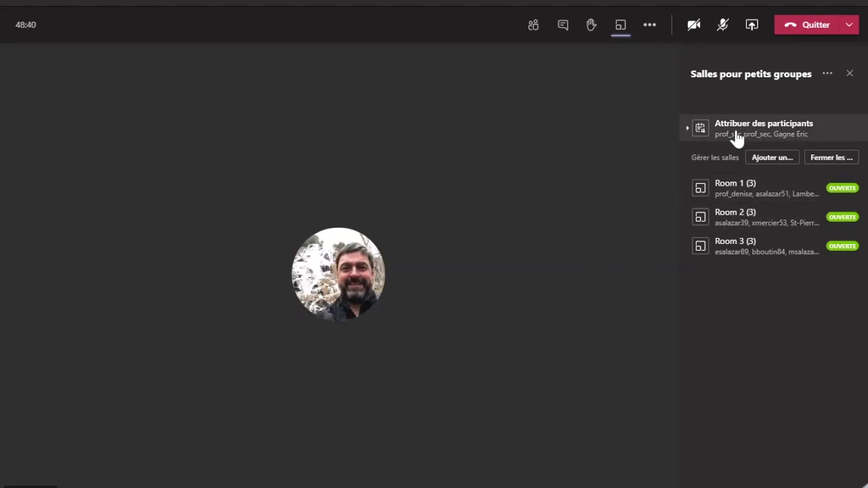
Step: Assign the available unassigned participant to Room 1
{"action": "left_click", "coordinate": [686, 130]}
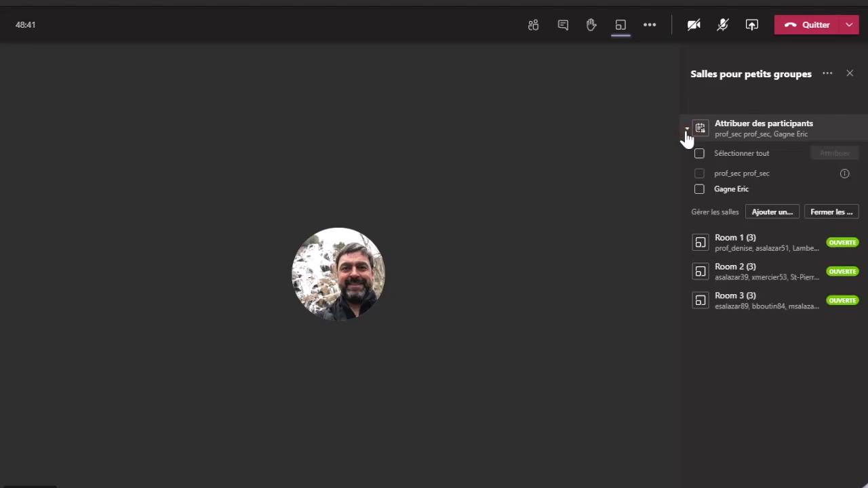
{"action": "left_click", "coordinate": [699, 190]}
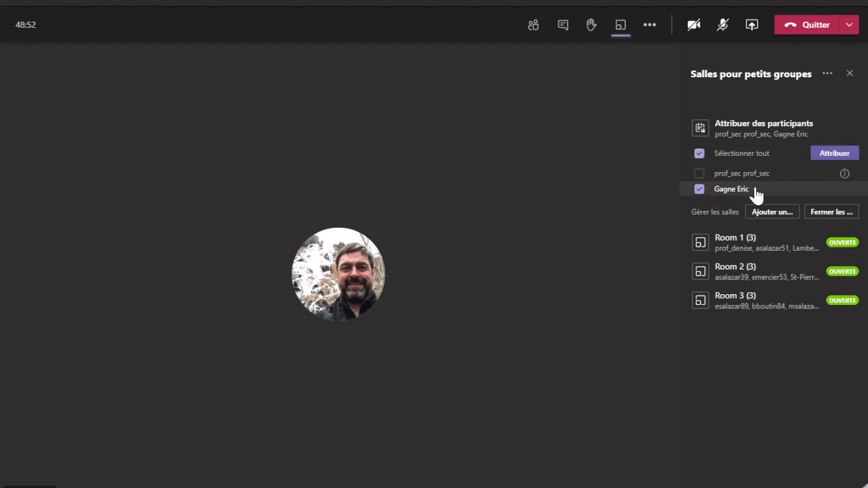
{"action": "left_click", "coordinate": [822, 158]}
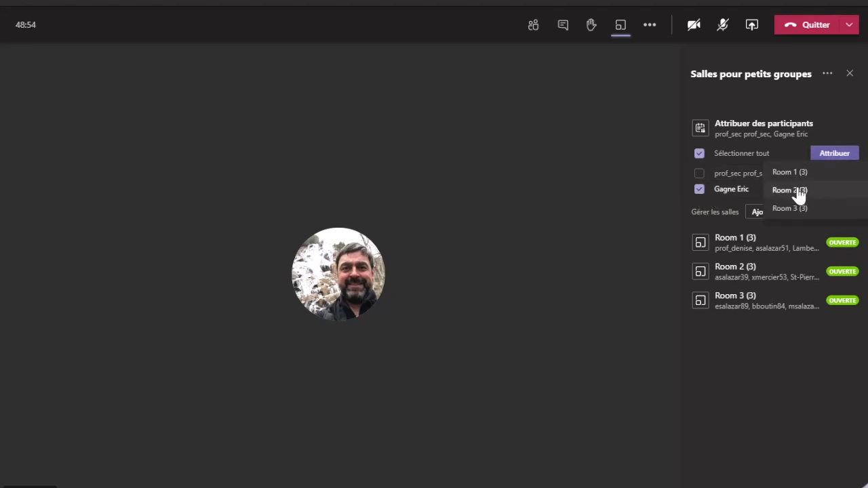
{"action": "left_click", "coordinate": [795, 174]}
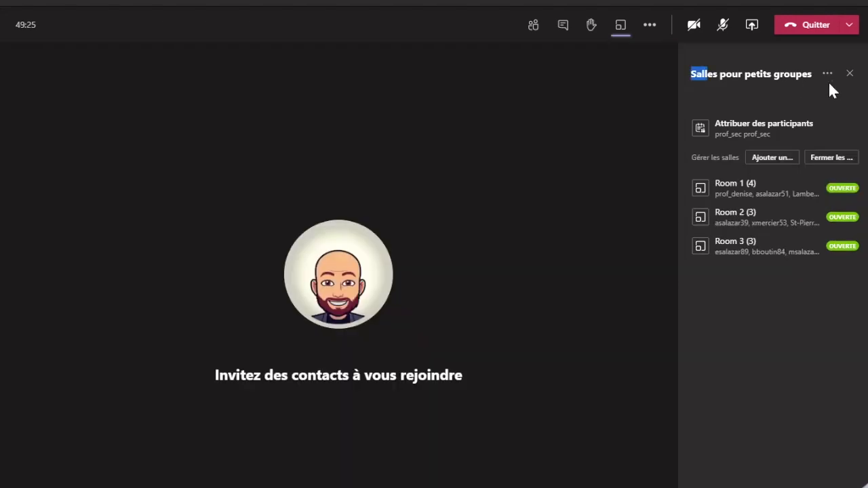
Step: Send the announcement "Bonjour! Le travail doit commencer!" to all breakout rooms
{"action": "left_click", "coordinate": [828, 76]}
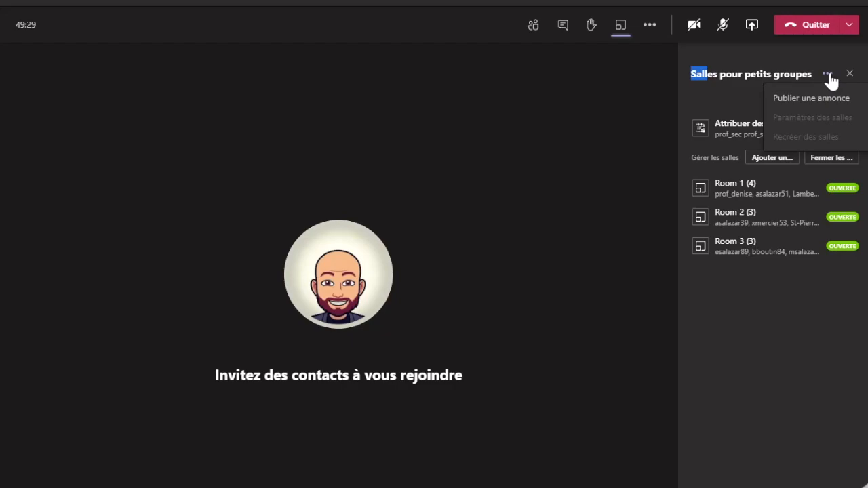
{"action": "left_click", "coordinate": [815, 96]}
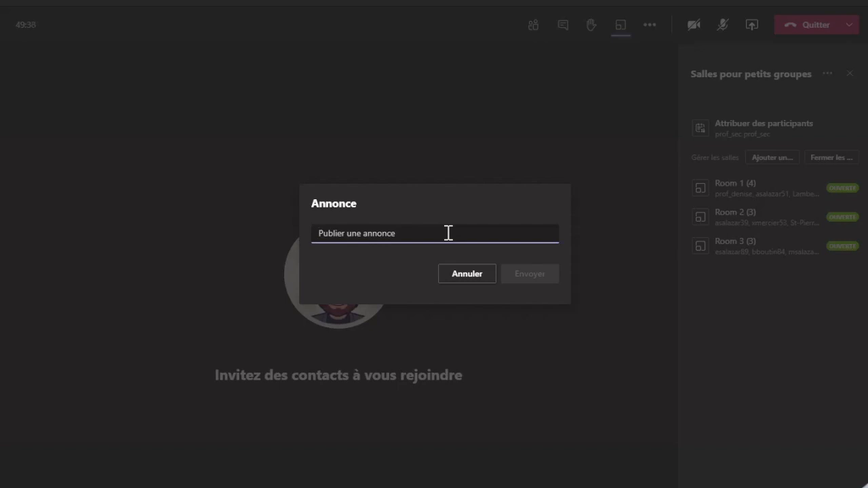
{"action": "type", "text": "Bonjour! Le t"}
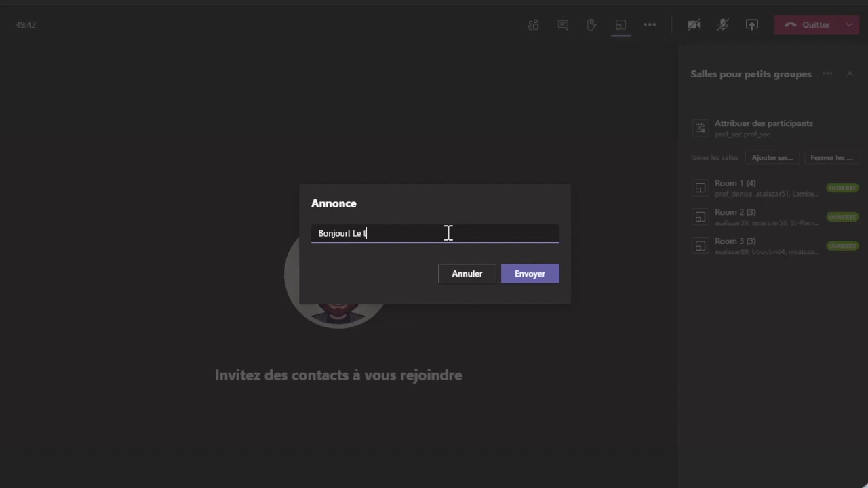
{"action": "type", "text": "ravail doit commencer!"}
{"action": "left_click", "coordinate": [527, 275]}
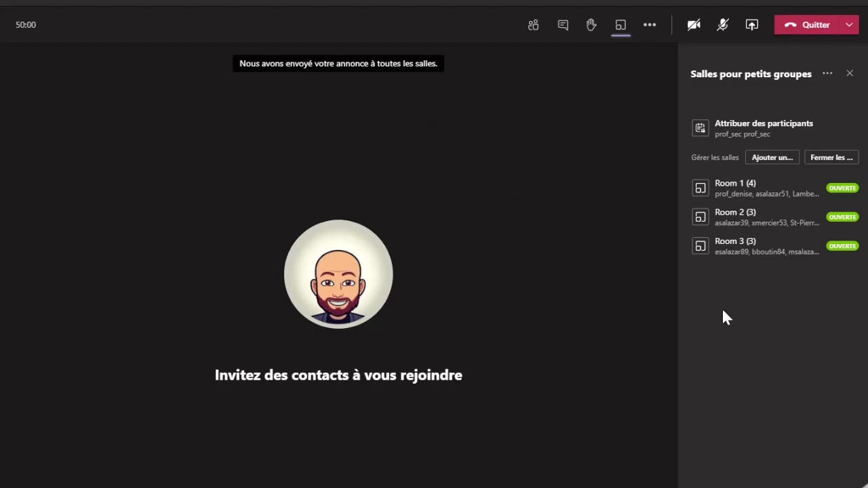
Step: Join Room 1 and check the announcement in its meeting conversation
{"action": "left_click", "coordinate": [703, 193]}
{"action": "left_click", "coordinate": [839, 193]}
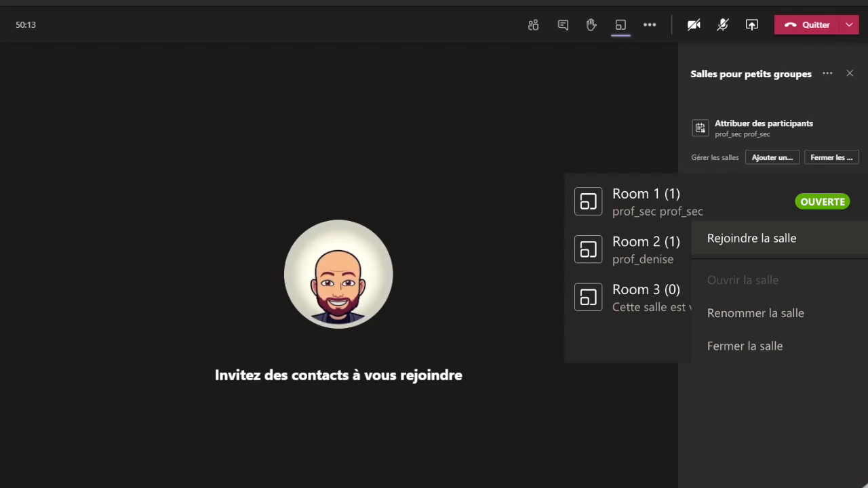
{"action": "left_click", "coordinate": [800, 236]}
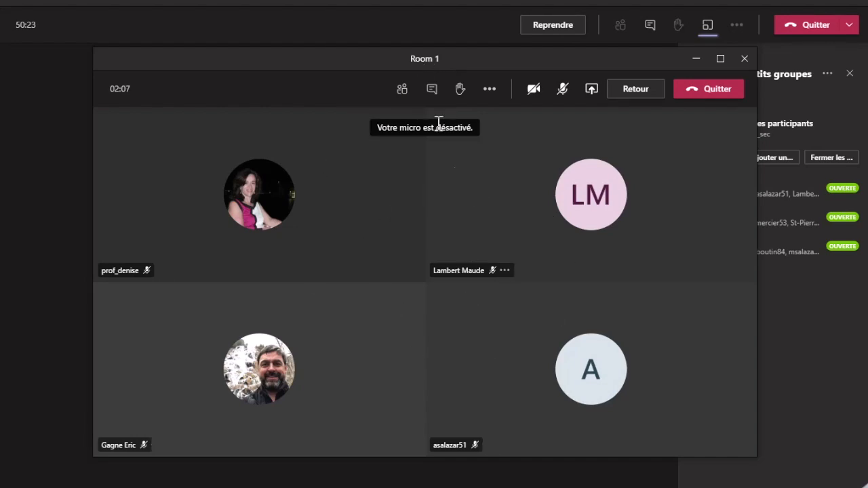
{"action": "left_click", "coordinate": [430, 91]}
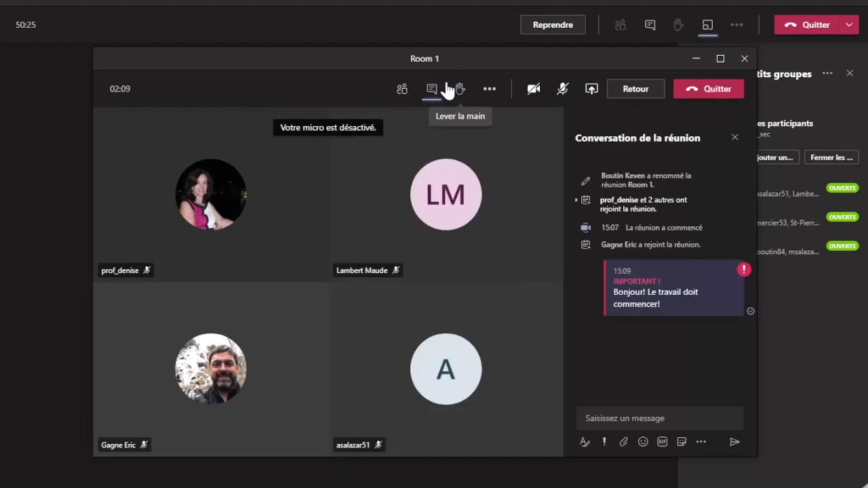
{"action": "left_click", "coordinate": [431, 91]}
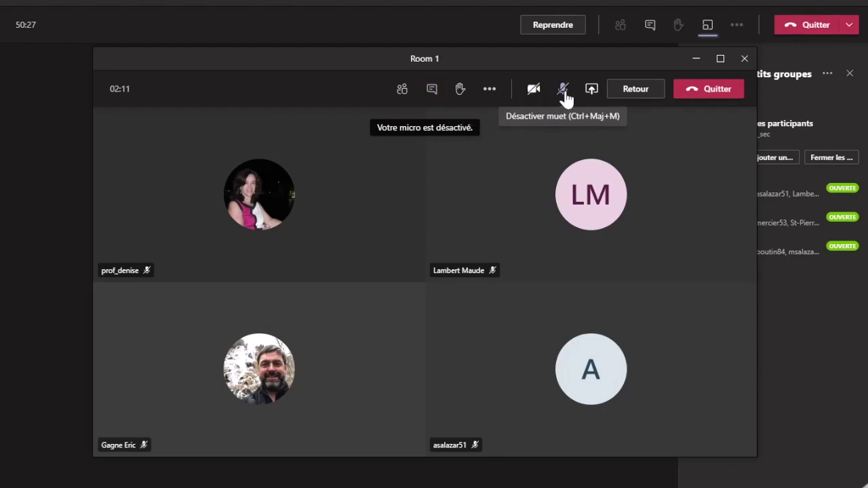
Step: Start recording the Room 1 meeting and return to the main meeting
{"action": "left_click", "coordinate": [496, 97]}
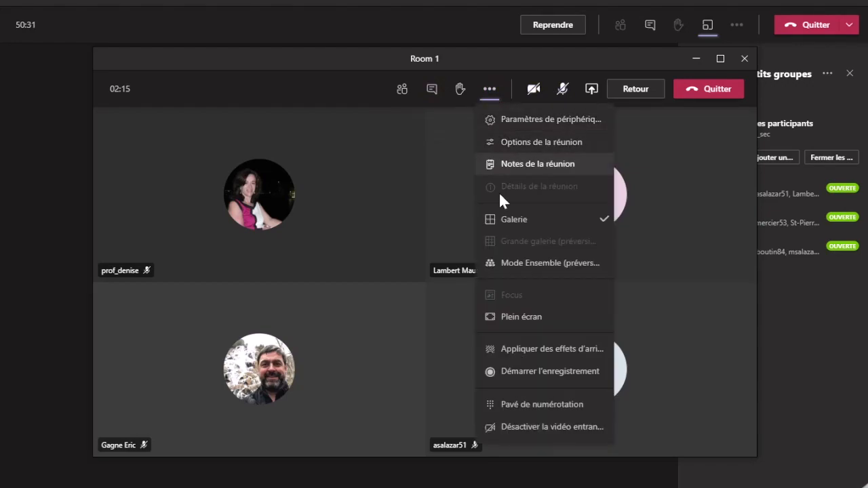
{"action": "left_click", "coordinate": [519, 378]}
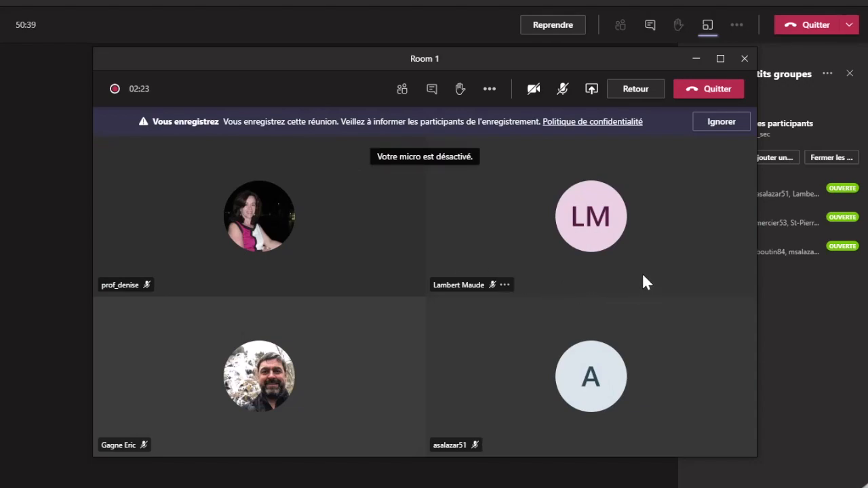
{"action": "left_click", "coordinate": [626, 95]}
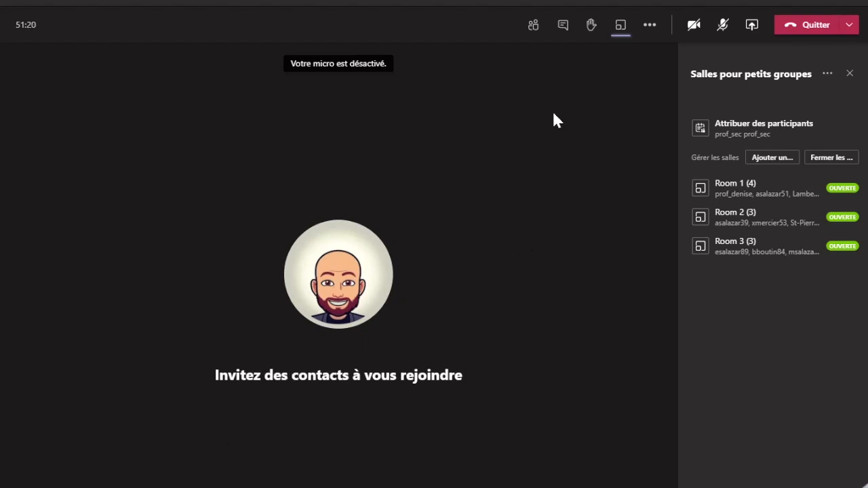
Step: Switch to the main Teams window and review the conversations of Room 1, Room 2, Room 3 and the earlier Room 4
{"action": "mouse_move", "coordinate": [193, 486]}
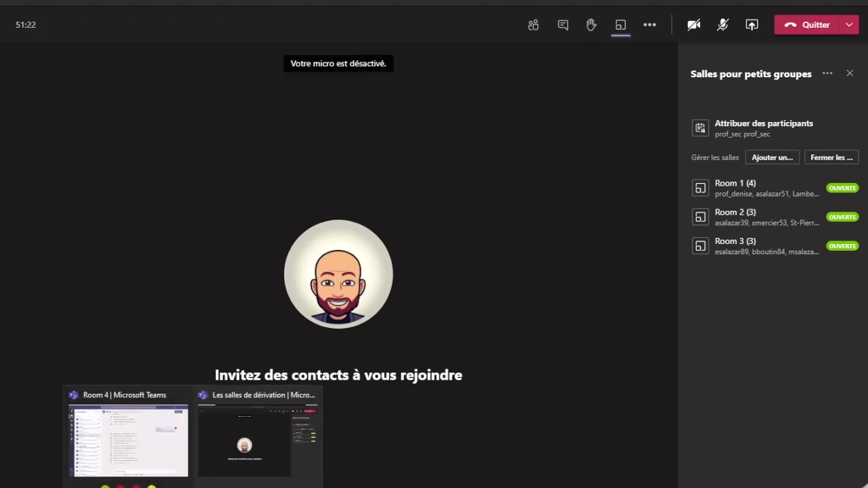
{"action": "left_click", "coordinate": [145, 451]}
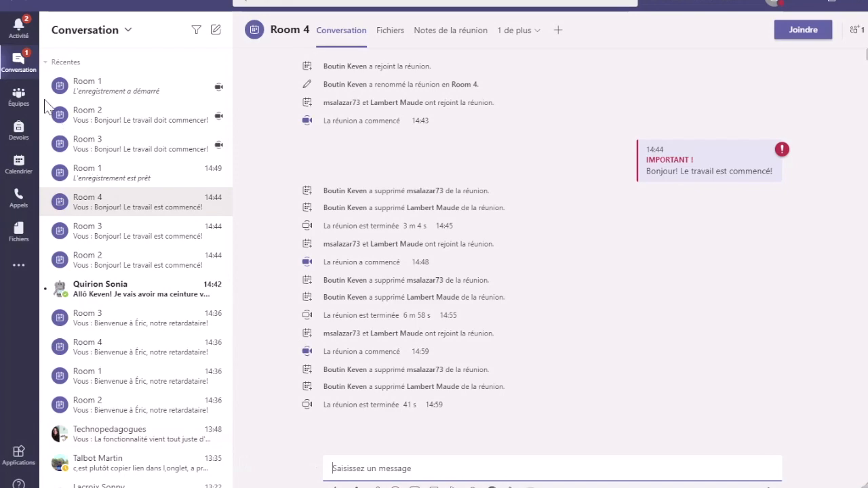
{"action": "left_click", "coordinate": [114, 97]}
{"action": "left_click", "coordinate": [94, 117]}
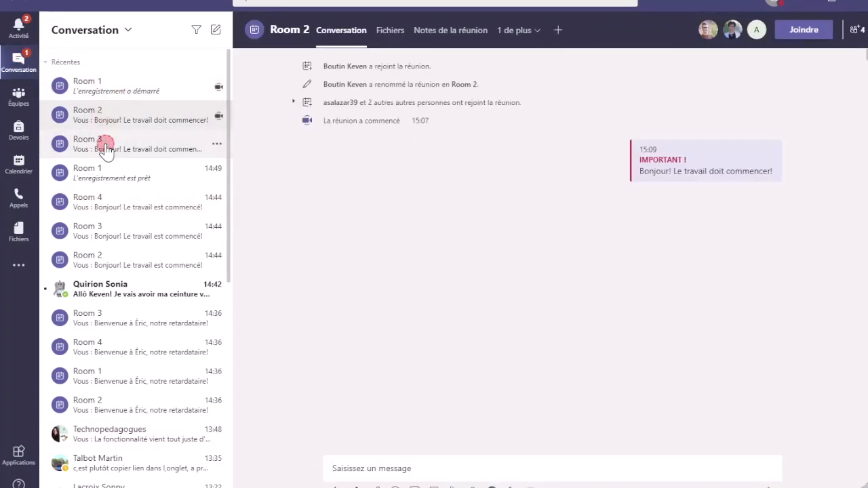
{"action": "left_click", "coordinate": [102, 144]}
{"action": "left_click", "coordinate": [109, 202]}
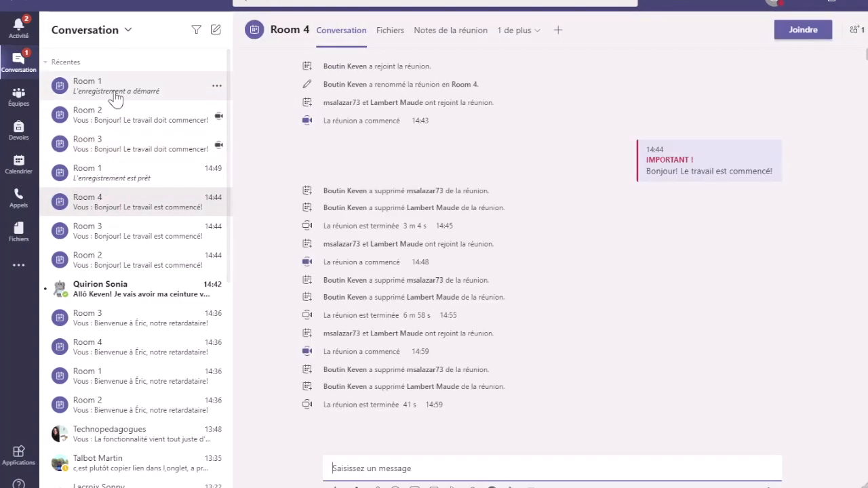
{"action": "left_click", "coordinate": [114, 117]}
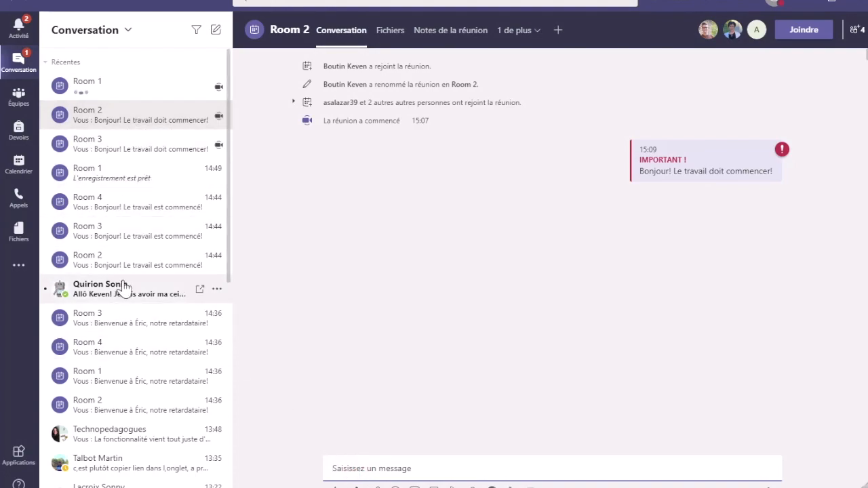
{"action": "left_click", "coordinate": [98, 84]}
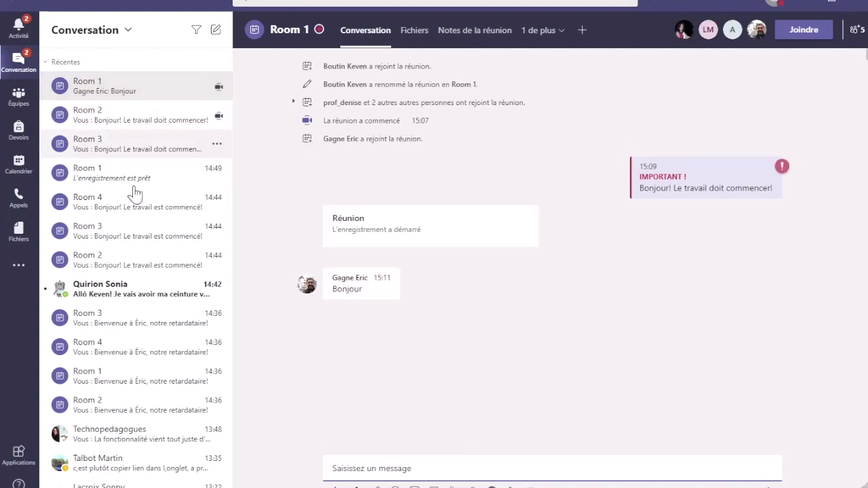
{"action": "left_click", "coordinate": [118, 118]}
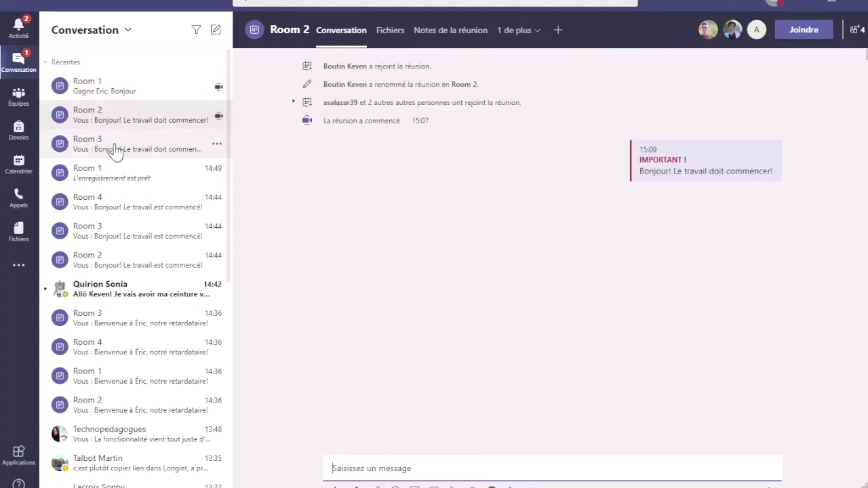
{"action": "left_click", "coordinate": [117, 146]}
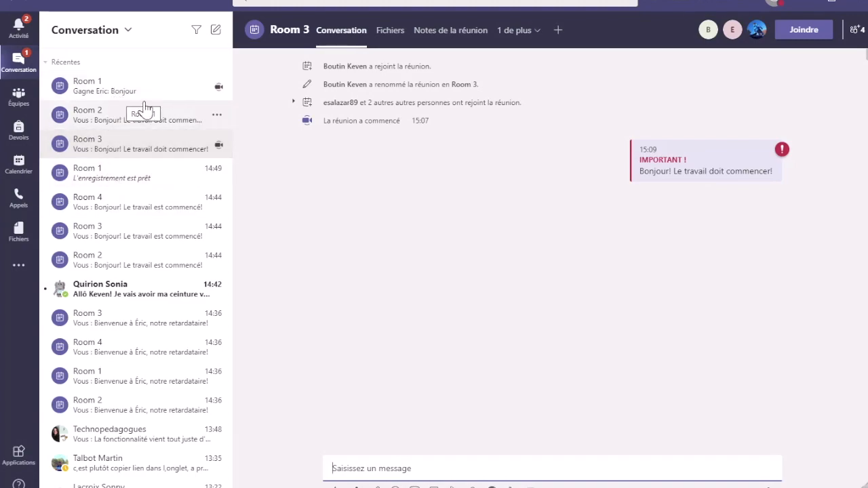
Step: Close all breakout rooms from the meeting window and check the participant list of the main meeting
{"action": "left_click", "coordinate": [194, 487]}
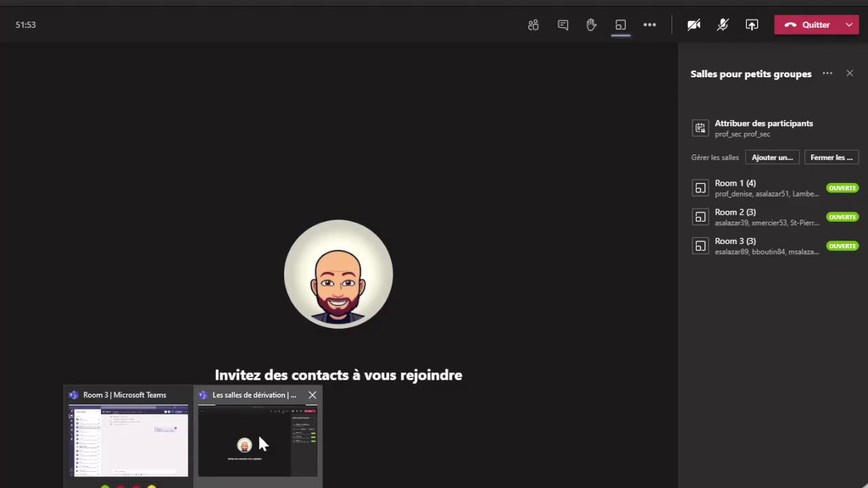
{"action": "left_click", "coordinate": [259, 437]}
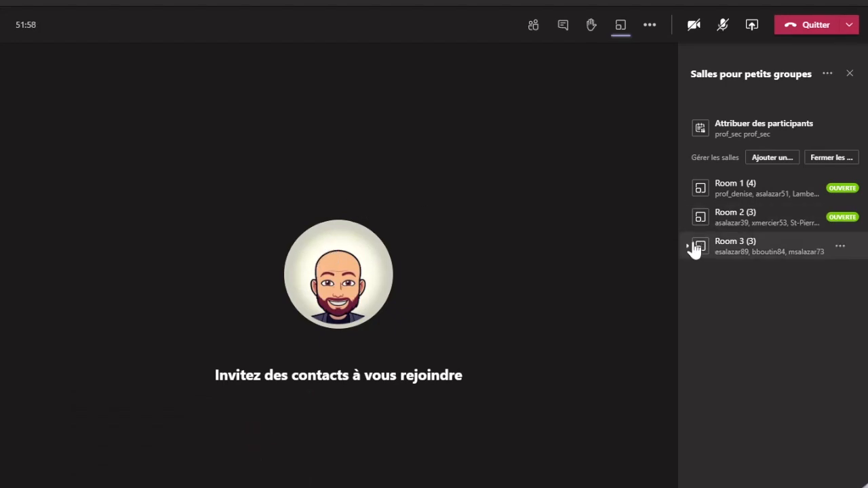
{"action": "left_click", "coordinate": [834, 168]}
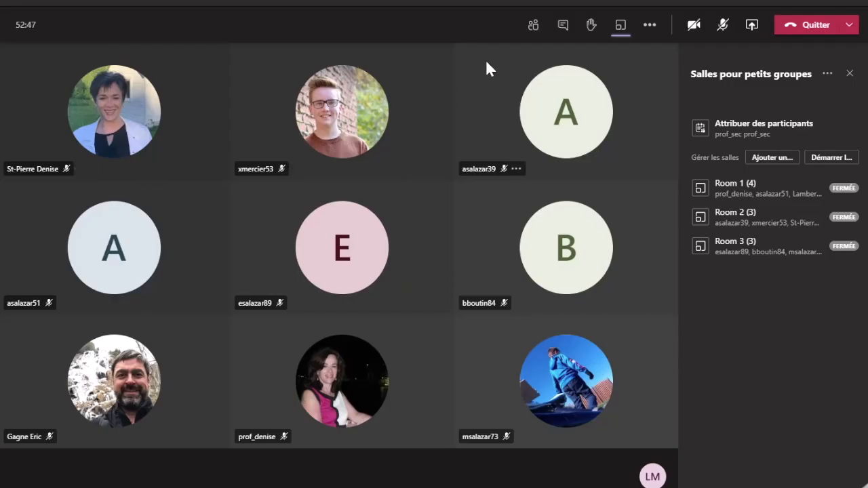
{"action": "left_click", "coordinate": [533, 26]}
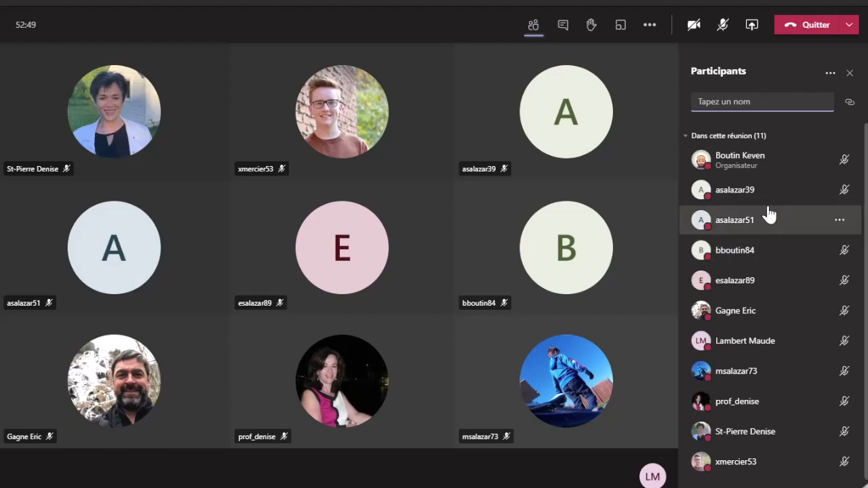
{"action": "left_click", "coordinate": [620, 28]}
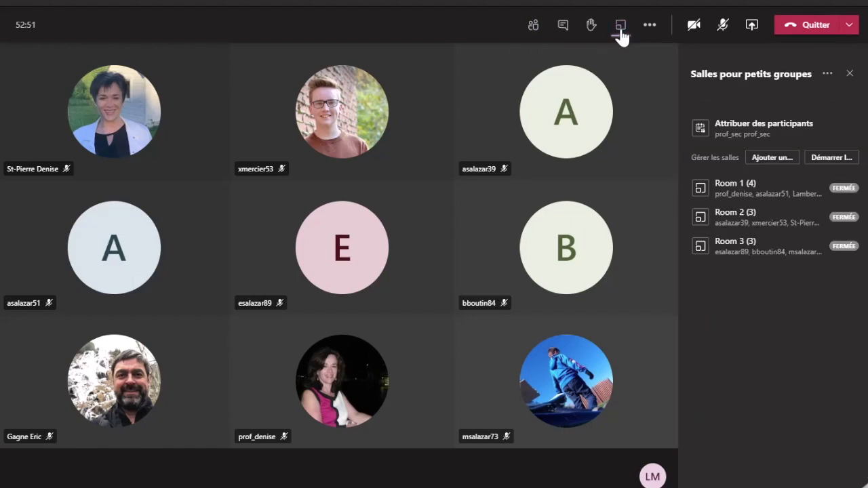
{"action": "mouse_move", "coordinate": [377, 132]}
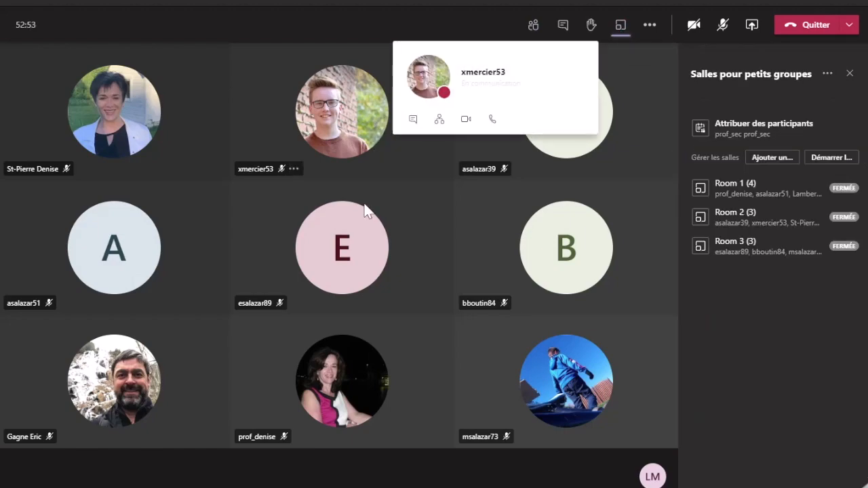